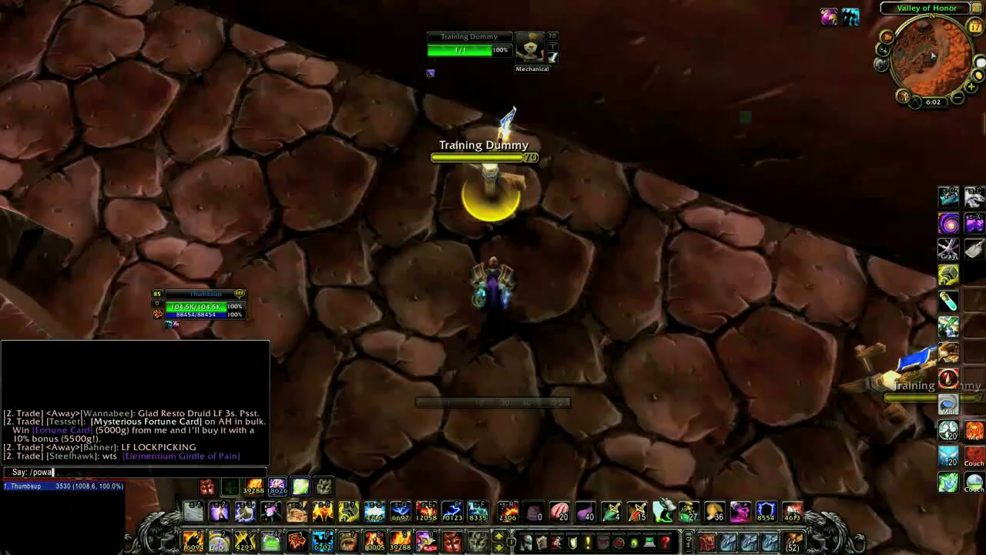
Open the Power Auras aura browser from the Interface AddOns settings.
{"action": "left_click", "coordinate": [653, 540]}
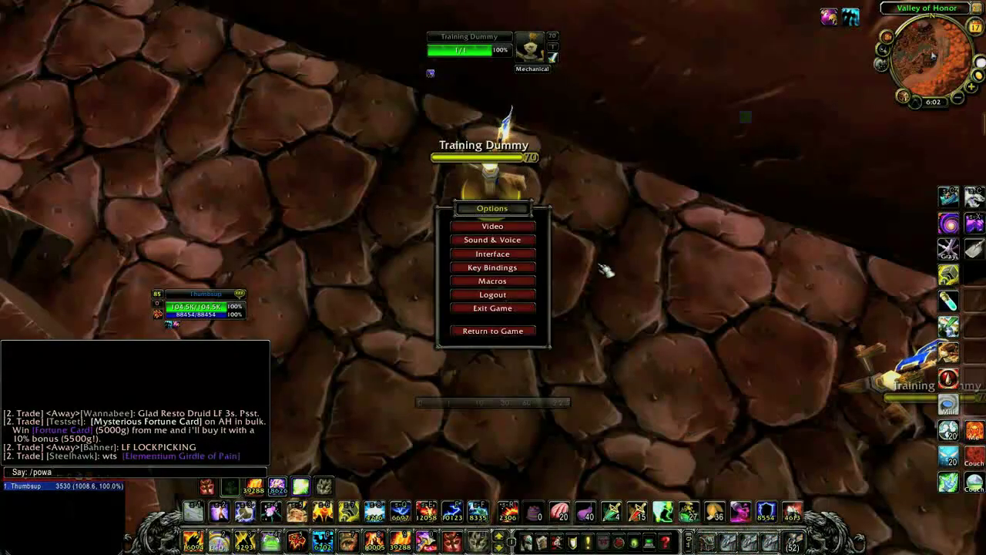
{"action": "left_click", "coordinate": [533, 253]}
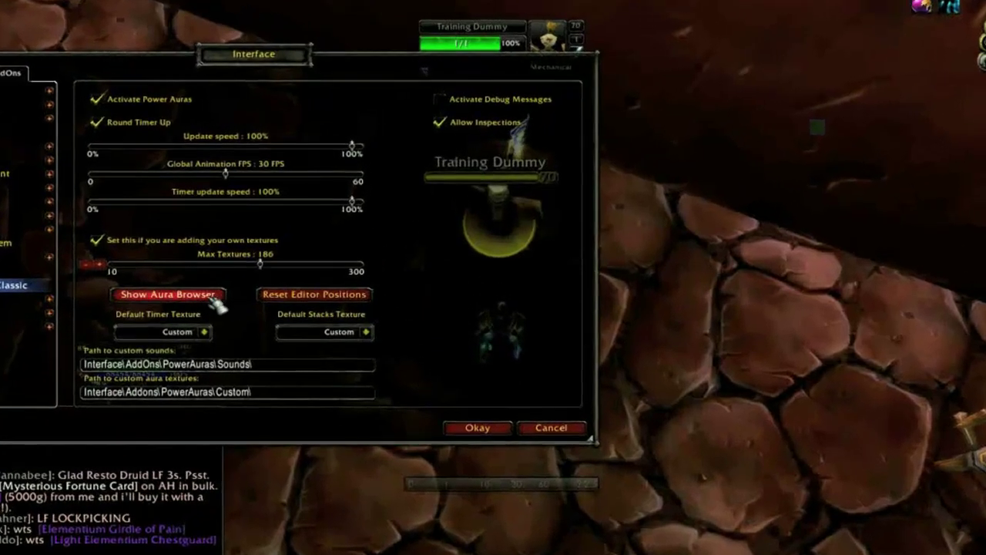
{"action": "left_click", "coordinate": [225, 250]}
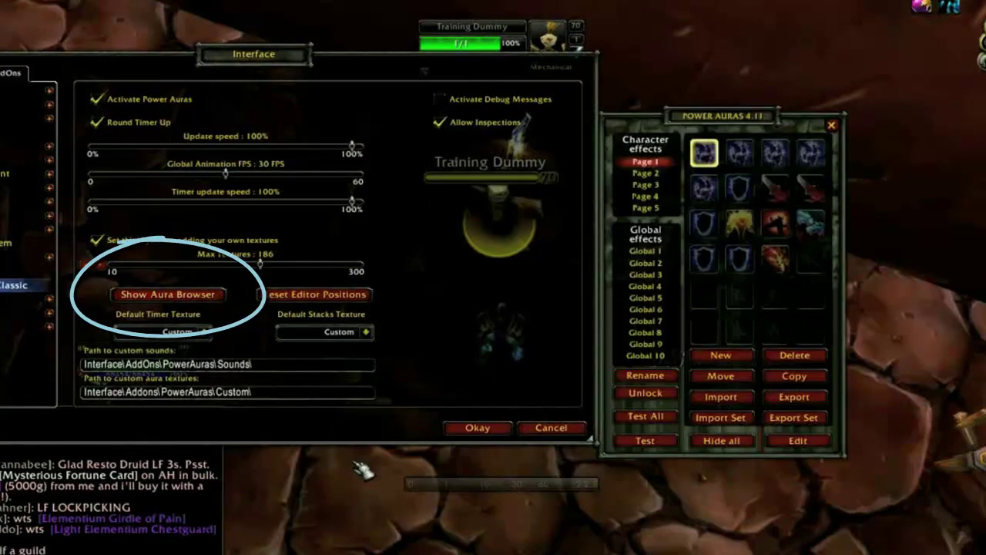
Close the settings and game menu, then send the /powa command from chat.
{"action": "left_click", "coordinate": [553, 429]}
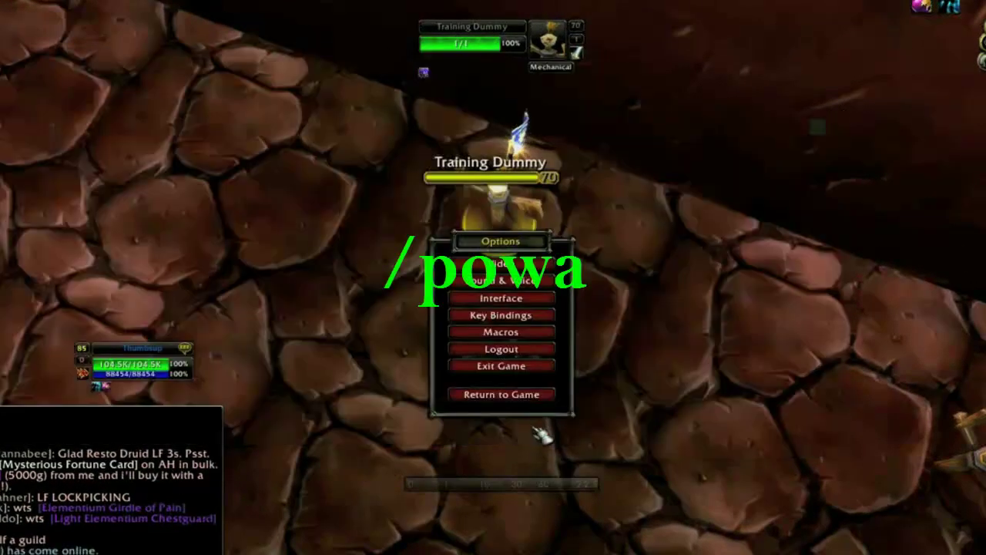
{"action": "left_click", "coordinate": [535, 398]}
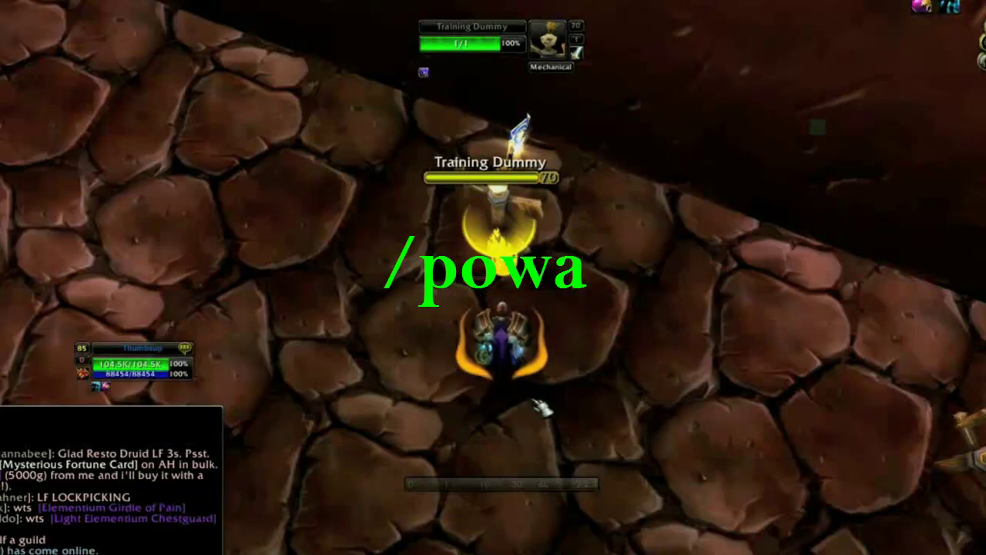
{"action": "key", "text": "Return"}
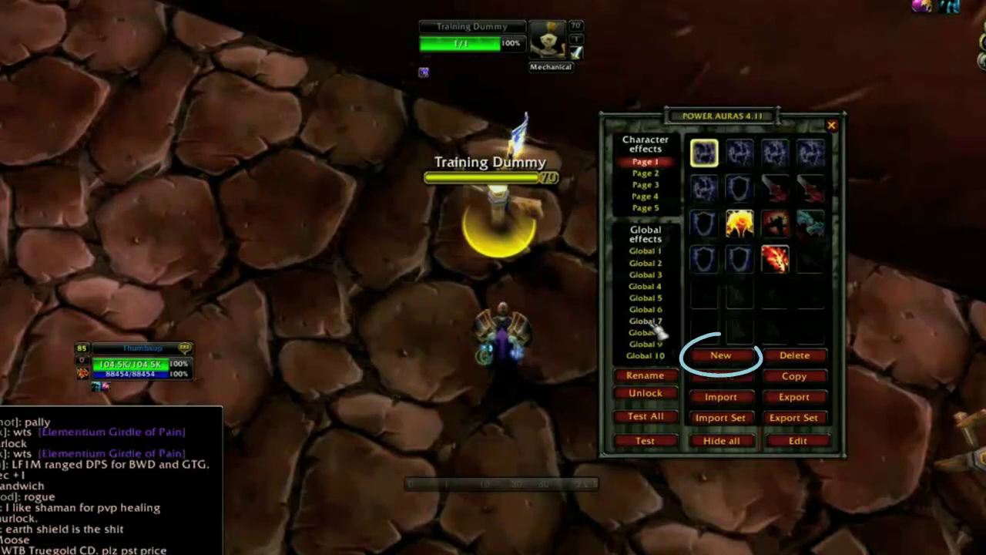
Create a new aura for the Earth Shock spell.
{"action": "left_click", "coordinate": [716, 357]}
{"action": "left_click", "coordinate": [112, 324]}
{"action": "type", "text": "Earth Shock"}
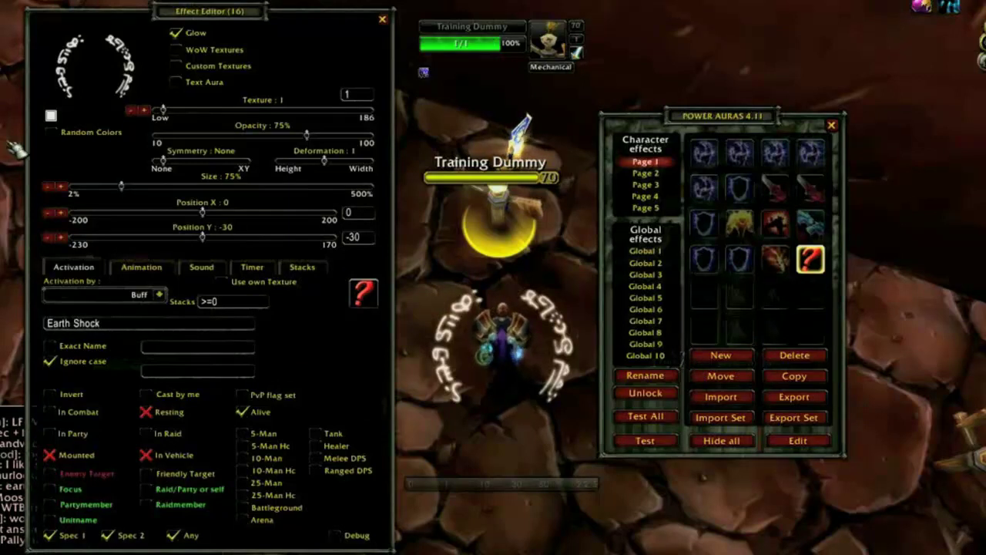
Make the aura orange with texture 4, size 77% and X position -3.
{"action": "left_click", "coordinate": [52, 117]}
{"action": "left_click", "coordinate": [422, 104]}
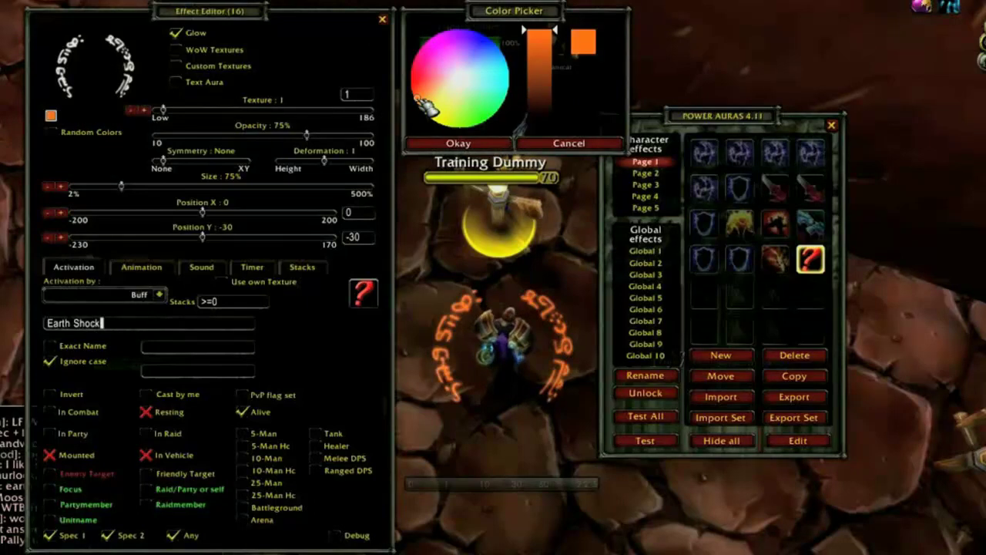
{"action": "left_click", "coordinate": [447, 143]}
{"action": "left_click", "coordinate": [145, 110]}
{"action": "left_click", "coordinate": [145, 111]}
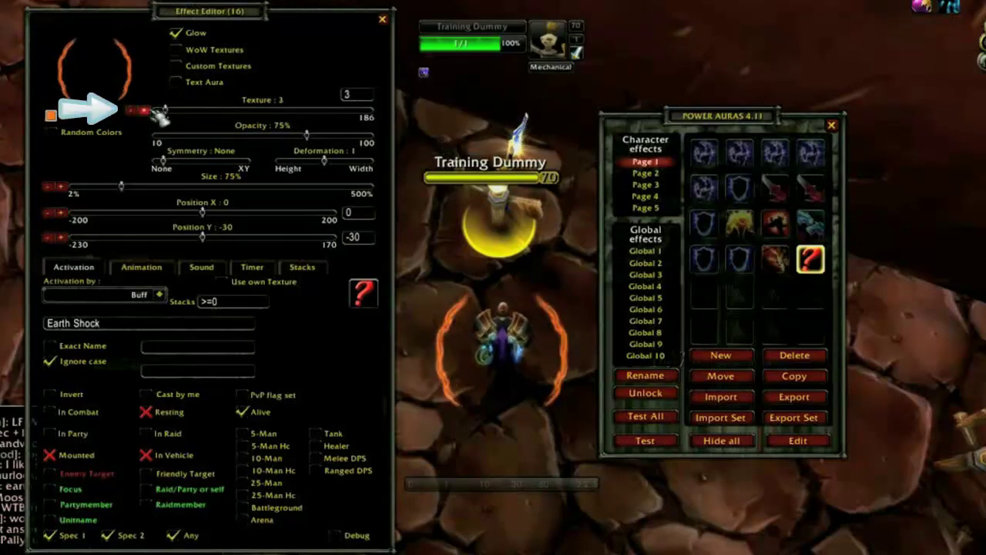
{"action": "left_click", "coordinate": [145, 111]}
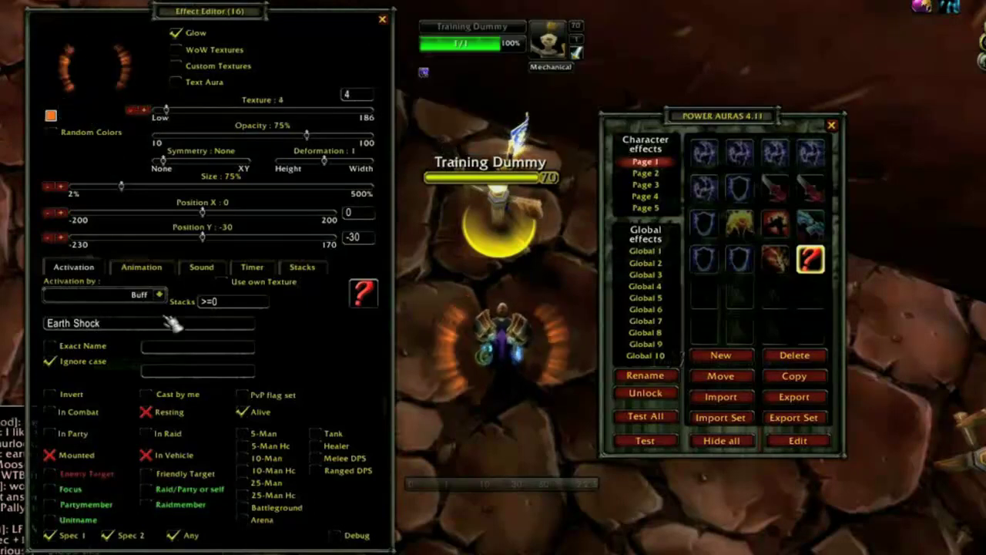
{"action": "mouse_move", "coordinate": [122, 186]}
{"action": "left_mouse_down"}
{"action": "mouse_move", "coordinate": [131, 187]}
{"action": "mouse_move", "coordinate": [122, 186]}
{"action": "left_mouse_up"}
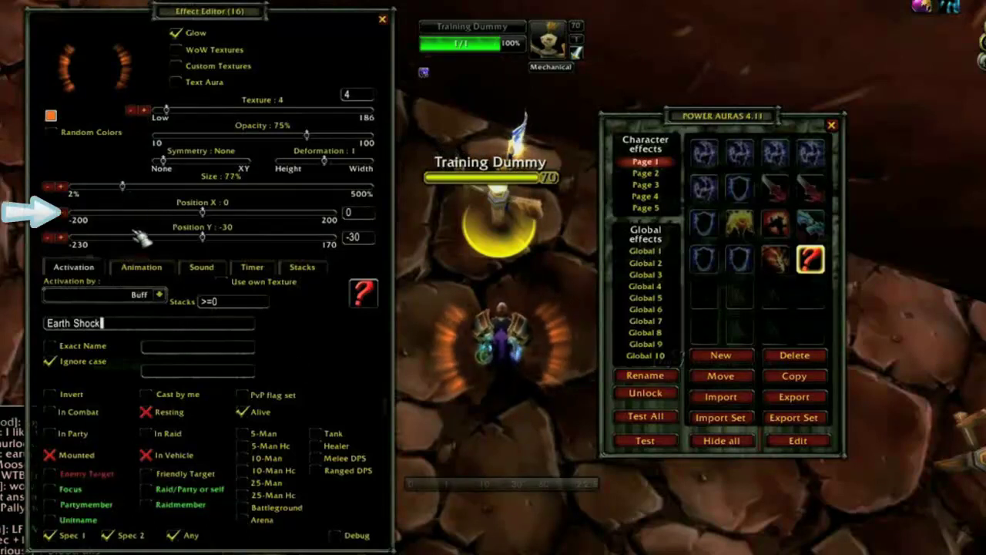
{"action": "left_click_drag", "start_coordinate": [201, 212], "coordinate": [200, 213]}
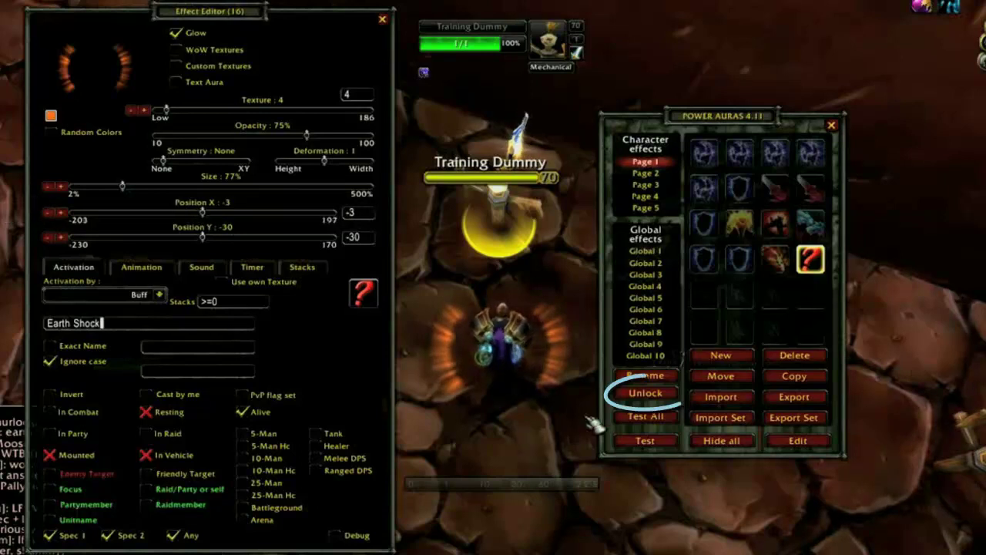
Unlock the auras, drag Earth Shock to X 4, Y -8, and lock it.
{"action": "left_click", "coordinate": [643, 396]}
{"action": "left_click_drag", "start_coordinate": [579, 392], "coordinate": [570, 361]}
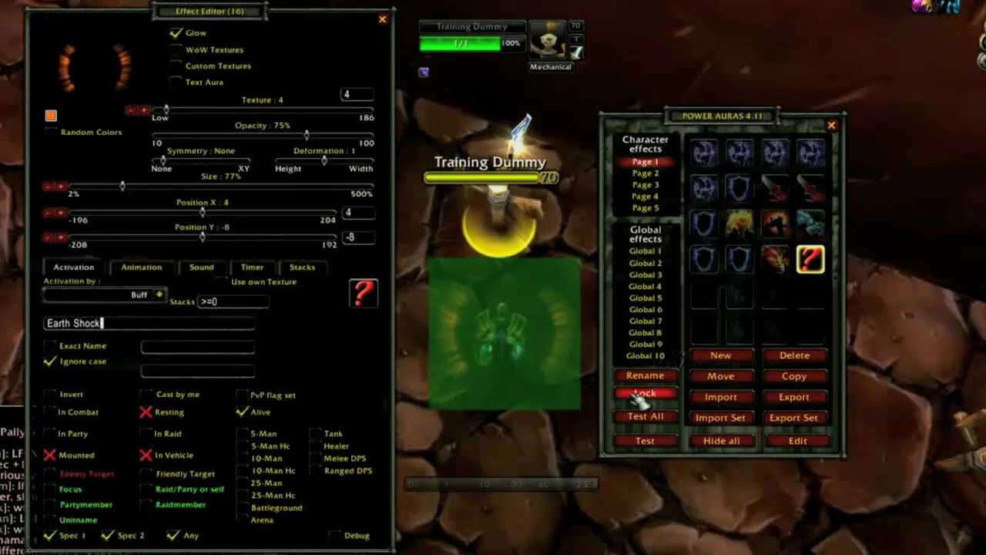
{"action": "left_click", "coordinate": [621, 393]}
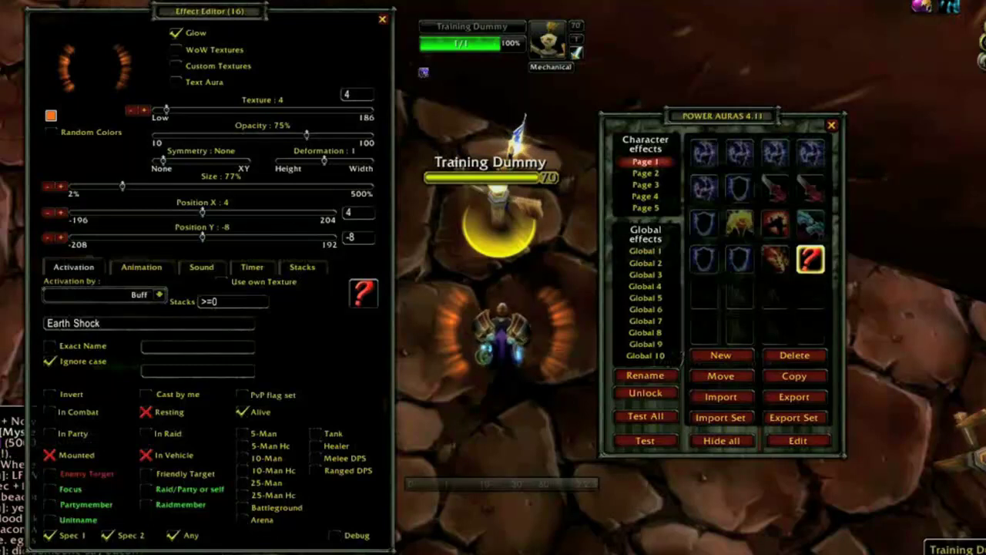
Switch the aura's Activation by type from Buff to Spell Cooldown.
{"action": "left_click", "coordinate": [160, 295]}
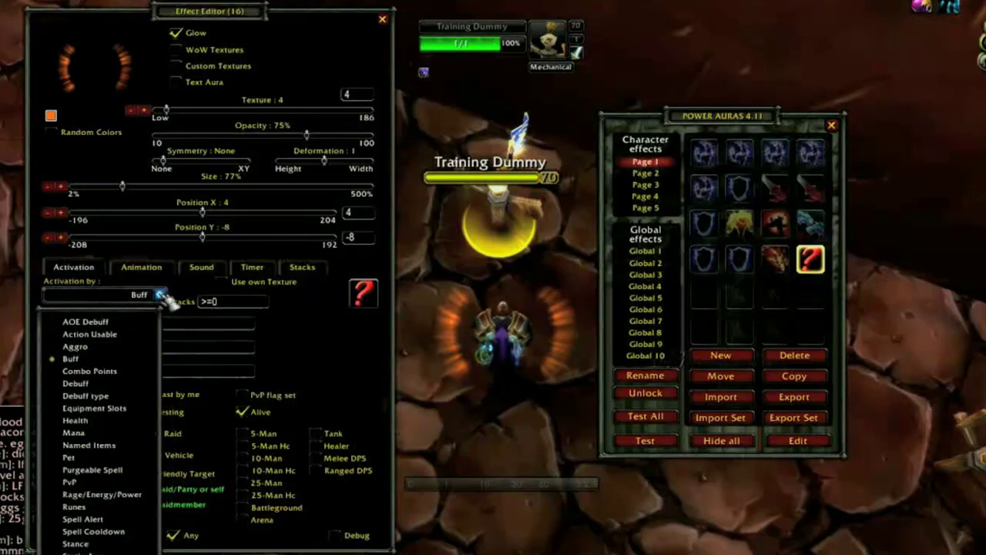
{"action": "left_click", "coordinate": [161, 295]}
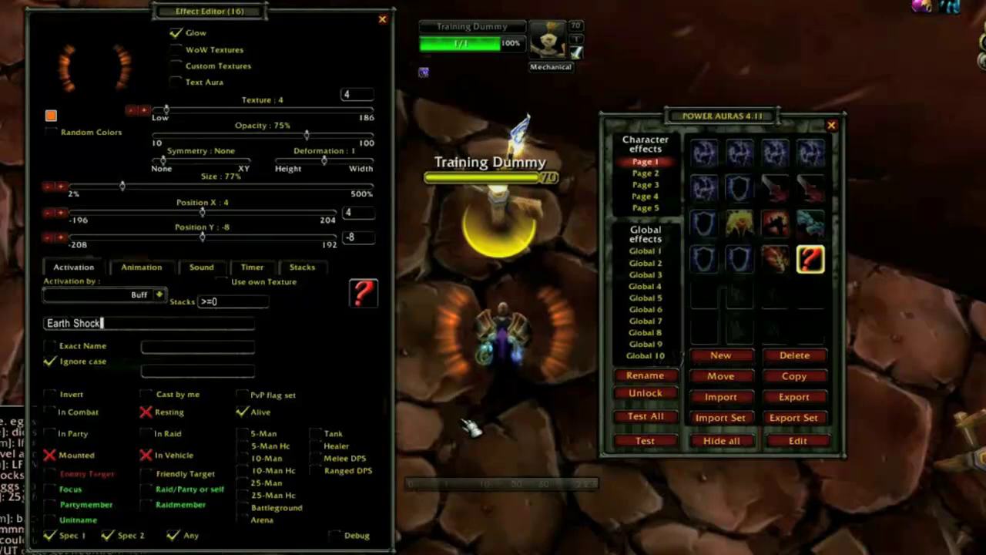
{"action": "left_click", "coordinate": [163, 296]}
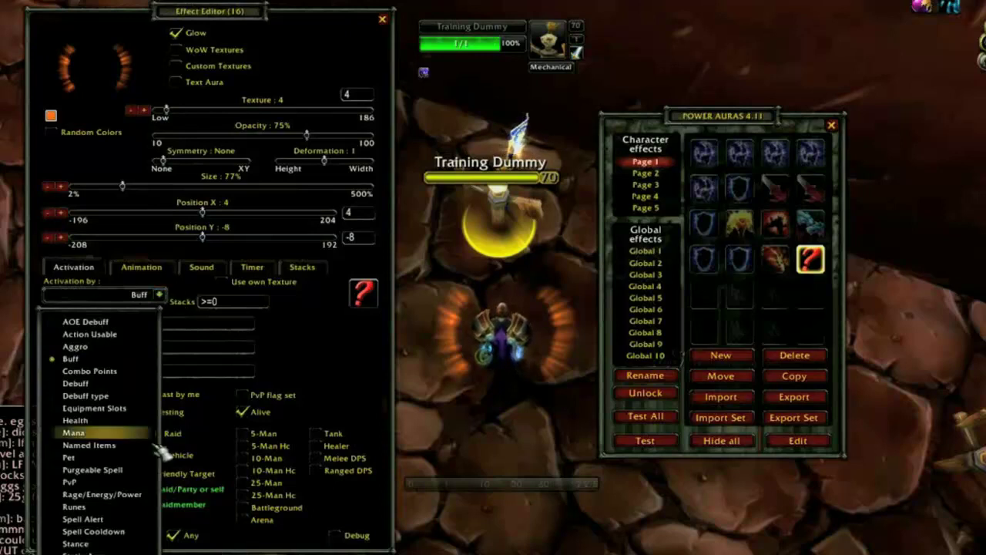
{"action": "left_click", "coordinate": [122, 531]}
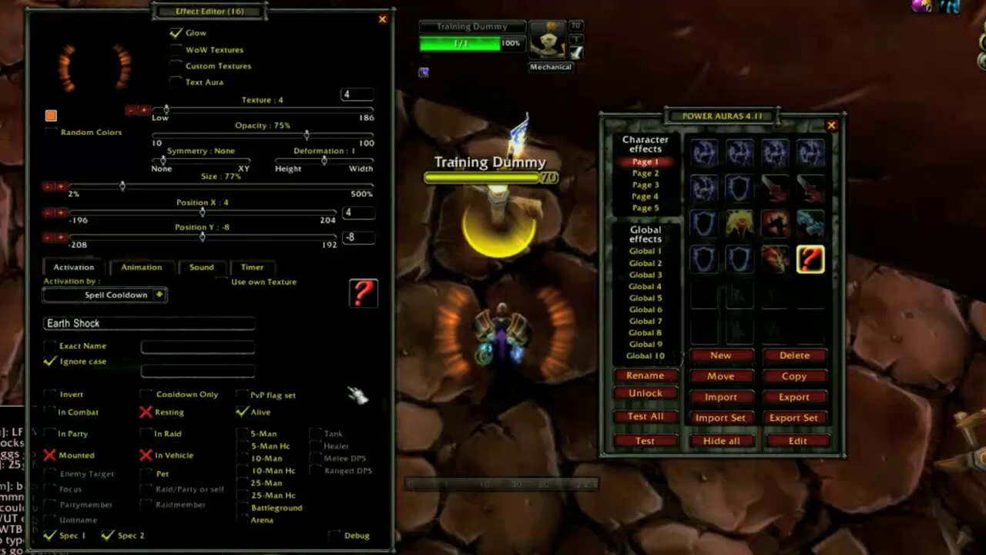
Clear the Resting, In Vehicle and Mounted conditions on the aura.
{"action": "left_click", "coordinate": [152, 413]}
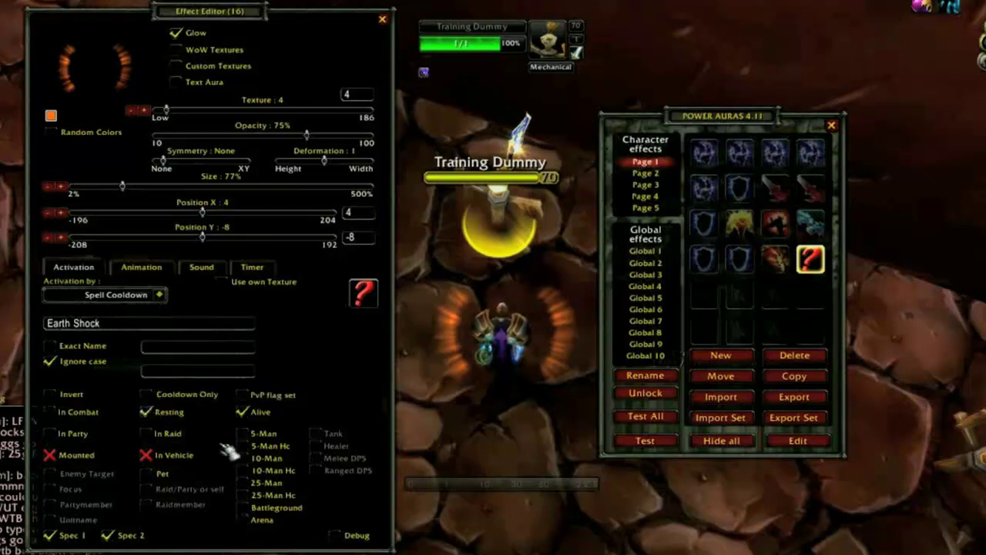
{"action": "left_click", "coordinate": [148, 412]}
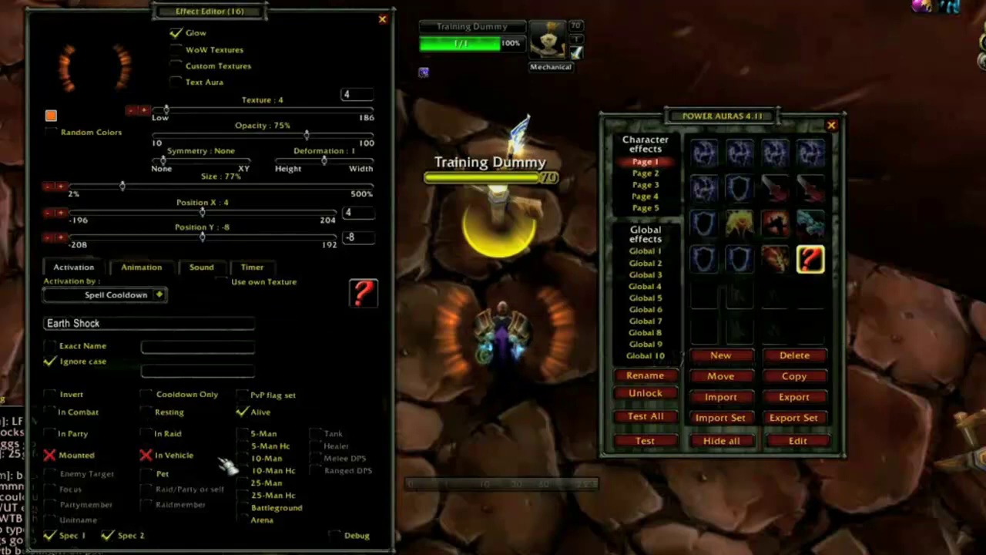
{"action": "left_click", "coordinate": [146, 455]}
{"action": "left_click", "coordinate": [147, 456]}
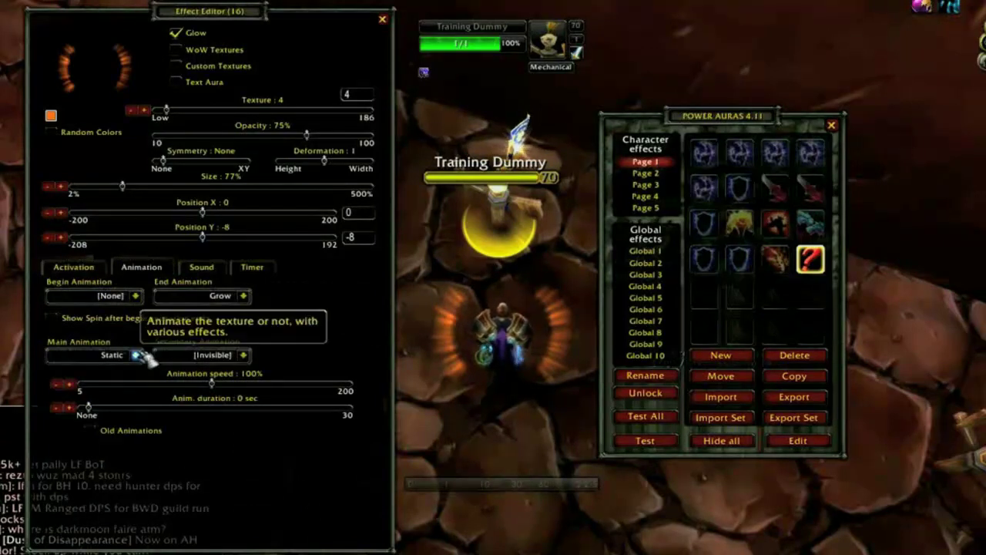
Set no begin animation, Grow end, and Flash main animation at 196% lasting 1.5 seconds.
{"action": "left_click", "coordinate": [136, 296]}
{"action": "left_click", "coordinate": [136, 296]}
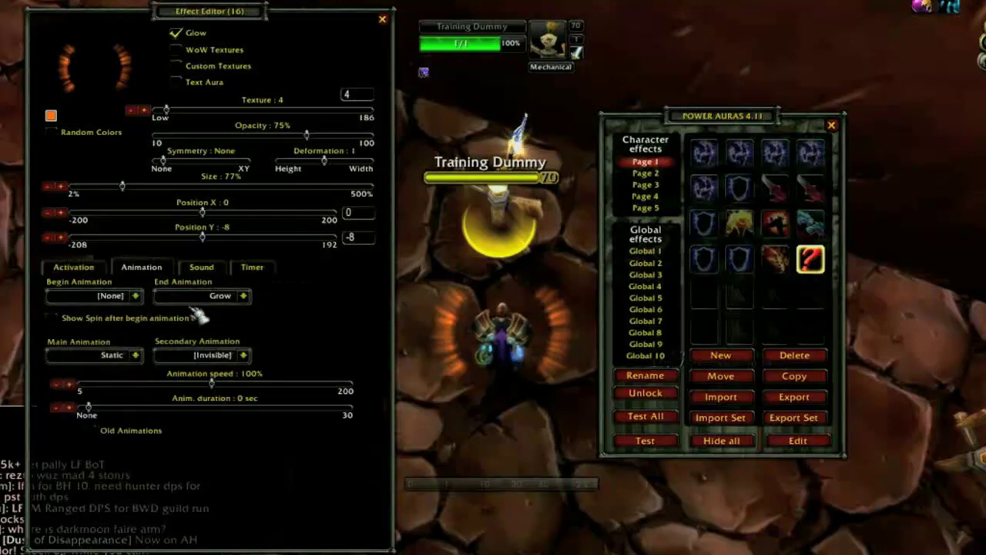
{"action": "left_click", "coordinate": [243, 296]}
{"action": "left_click", "coordinate": [245, 297]}
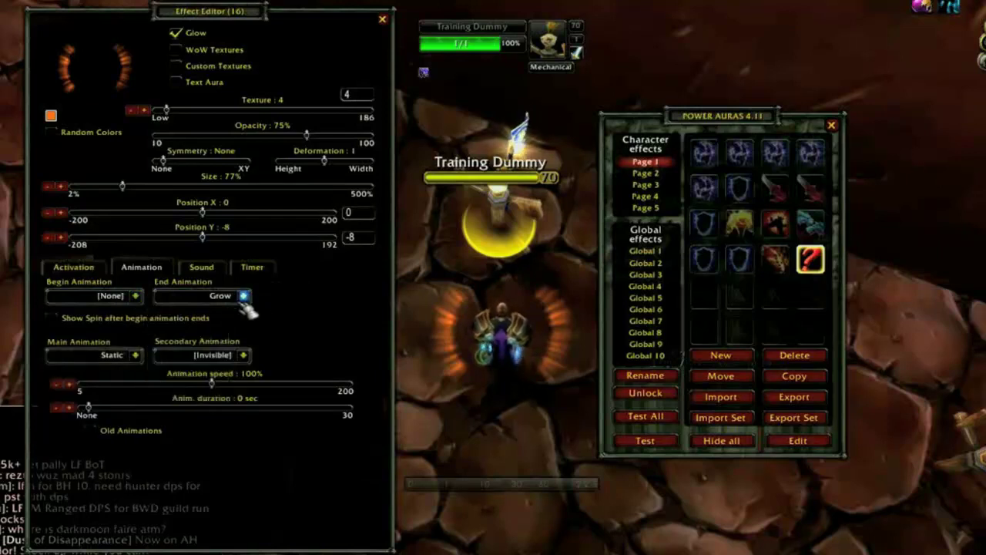
{"action": "left_click", "coordinate": [136, 355]}
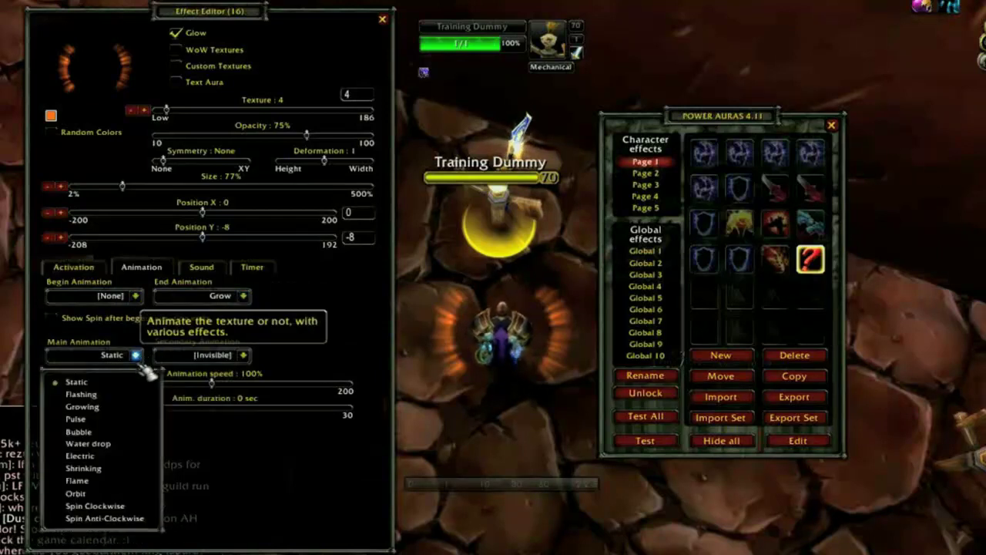
{"action": "left_click", "coordinate": [91, 395]}
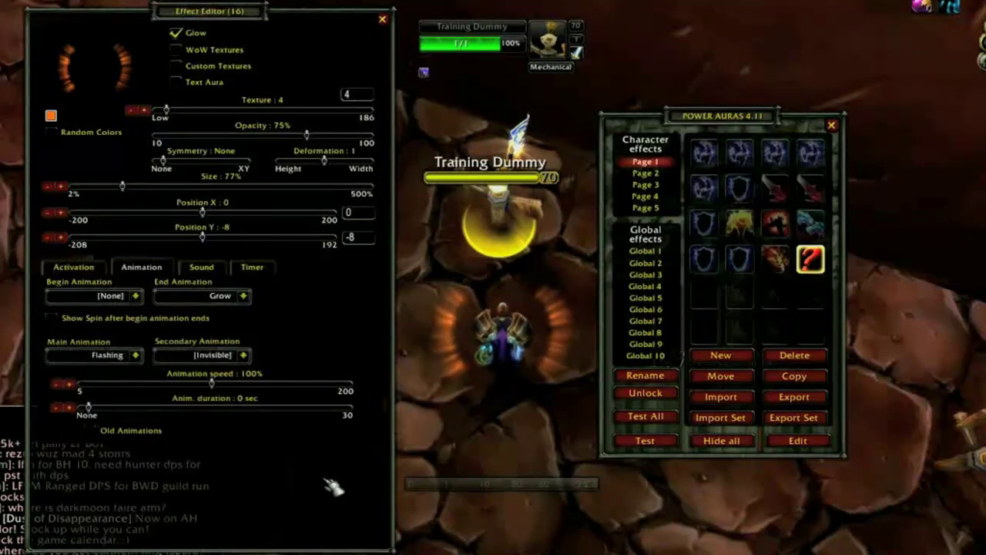
{"action": "mouse_move", "coordinate": [220, 389]}
{"action": "left_mouse_down"}
{"action": "mouse_move", "coordinate": [350, 410]}
{"action": "mouse_move", "coordinate": [363, 498]}
{"action": "left_mouse_up"}
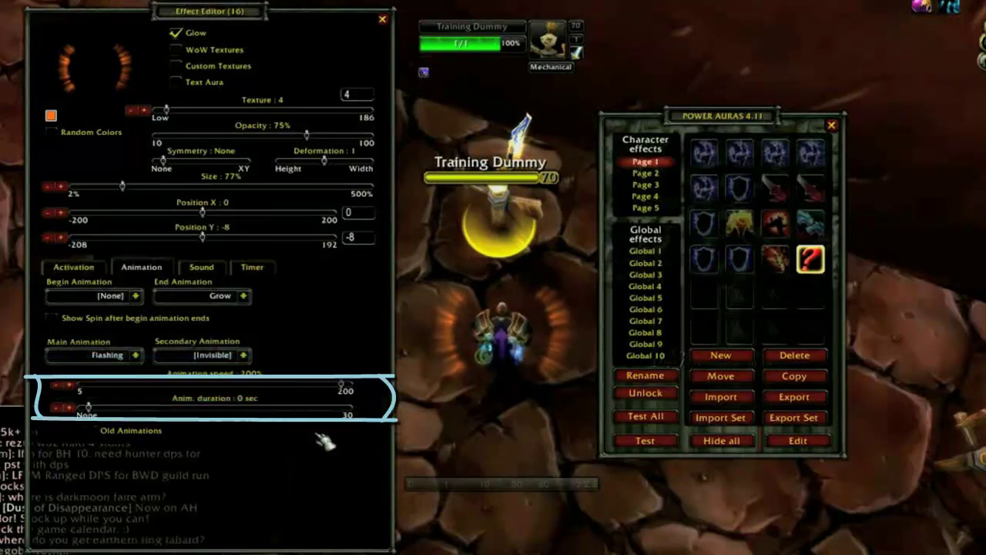
{"action": "mouse_move", "coordinate": [89, 416]}
{"action": "left_mouse_down"}
{"action": "mouse_move", "coordinate": [111, 417]}
{"action": "mouse_move", "coordinate": [88, 416]}
{"action": "left_mouse_up"}
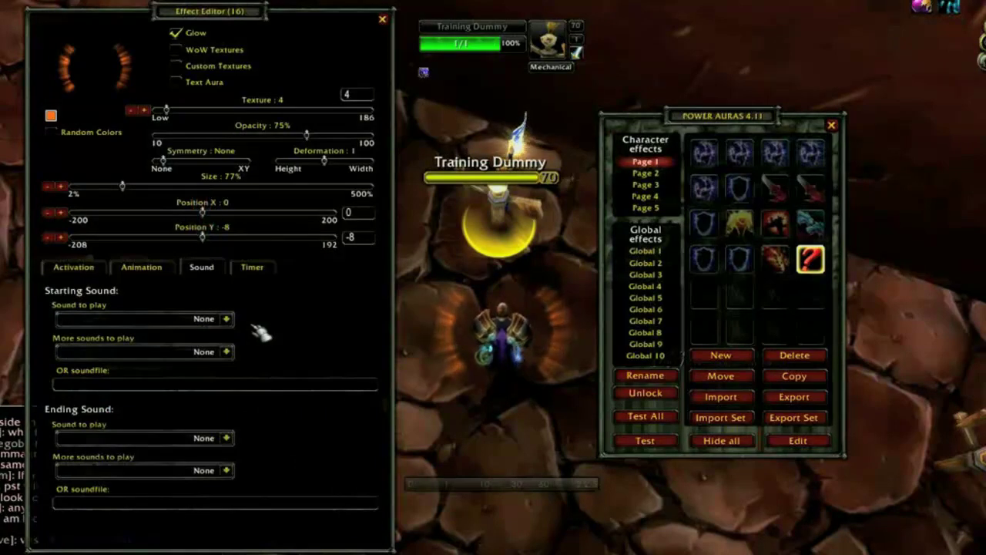
Choose cookie.ogg as the aura's starting sound.
{"action": "left_click", "coordinate": [227, 319]}
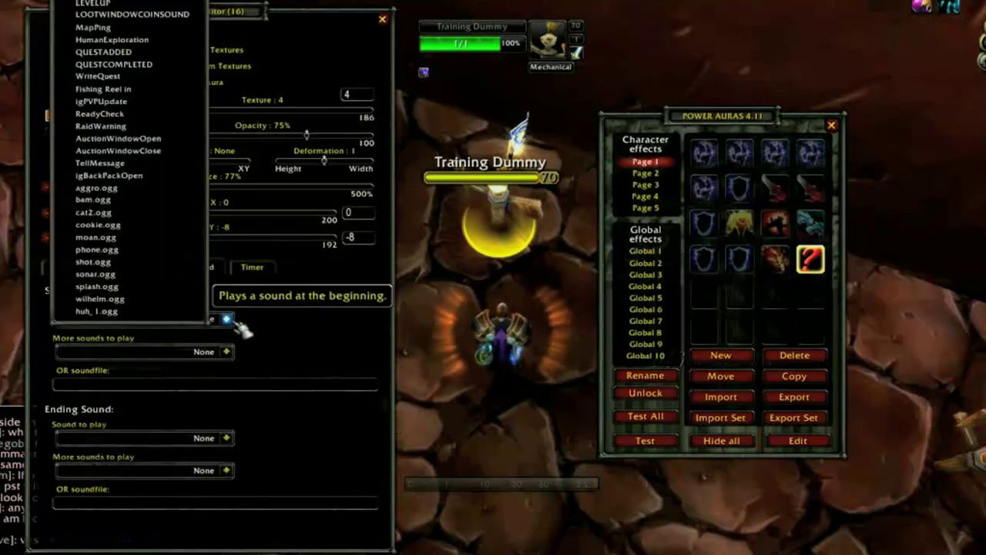
{"action": "left_click", "coordinate": [123, 225]}
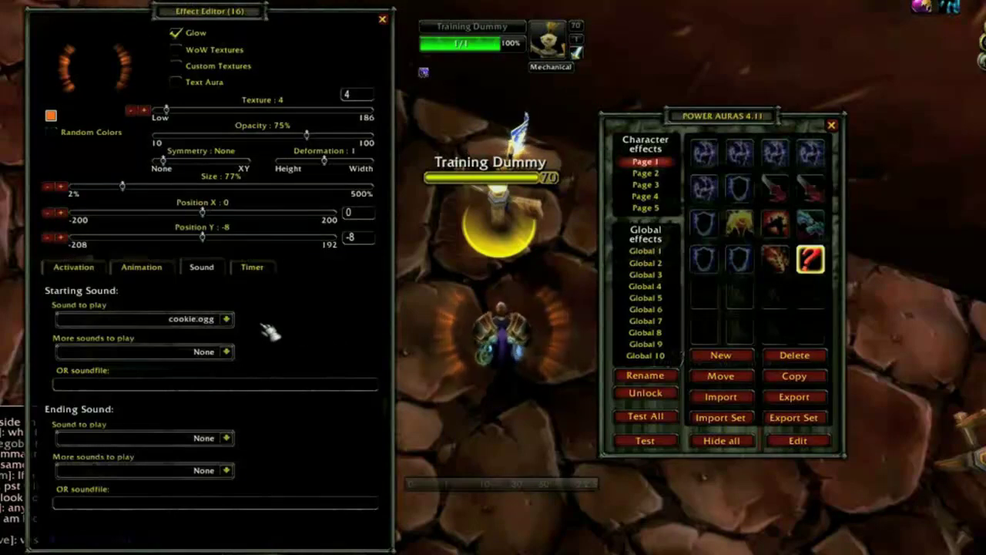
{"action": "left_click", "coordinate": [227, 319]}
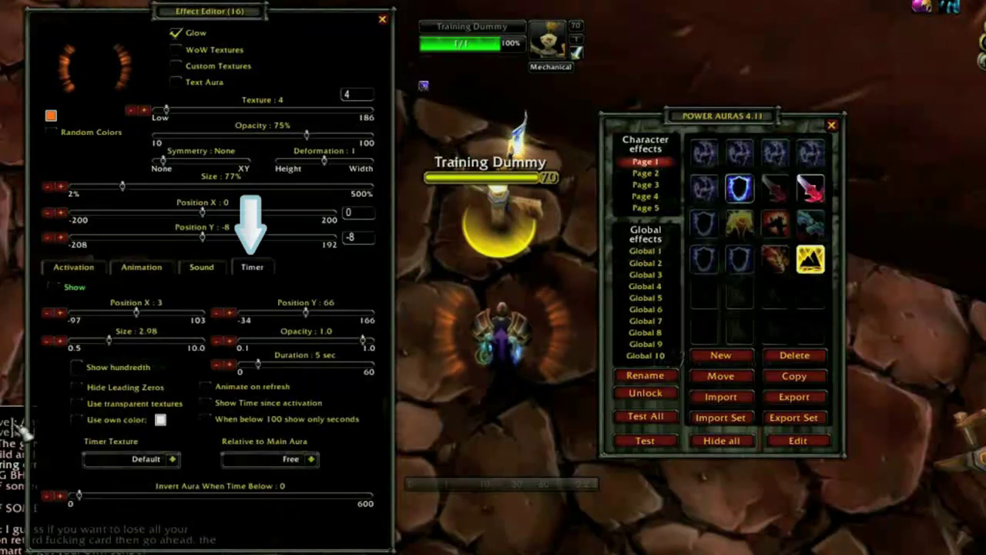
Show the countdown timer at size 3.72 and Y 77, then reopen the editor.
{"action": "left_click", "coordinate": [53, 287]}
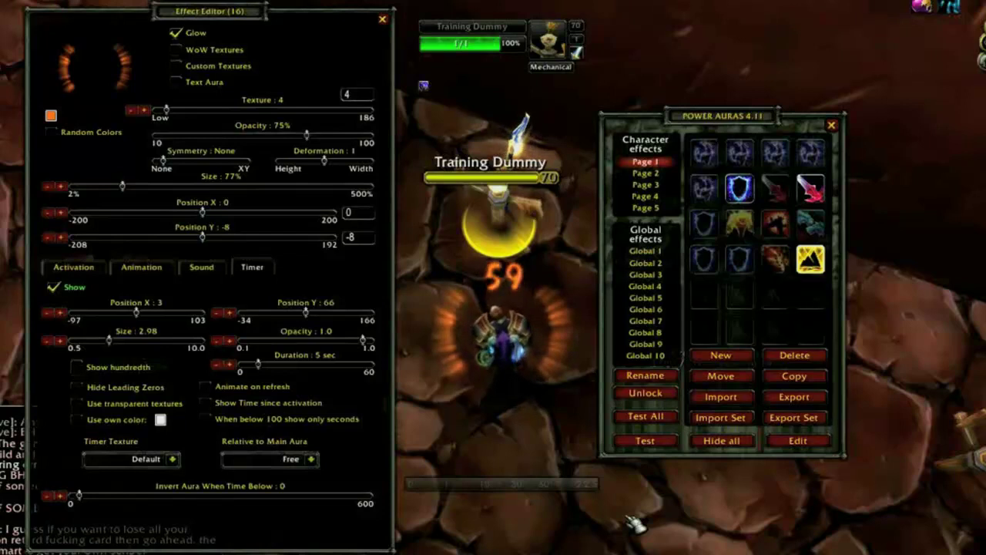
{"action": "mouse_move", "coordinate": [115, 339]}
{"action": "left_mouse_down"}
{"action": "mouse_move", "coordinate": [140, 341]}
{"action": "mouse_move", "coordinate": [122, 344]}
{"action": "left_mouse_up"}
{"action": "mouse_move", "coordinate": [312, 317]}
{"action": "left_mouse_down"}
{"action": "mouse_move", "coordinate": [303, 319]}
{"action": "mouse_move", "coordinate": [324, 326]}
{"action": "left_mouse_up"}
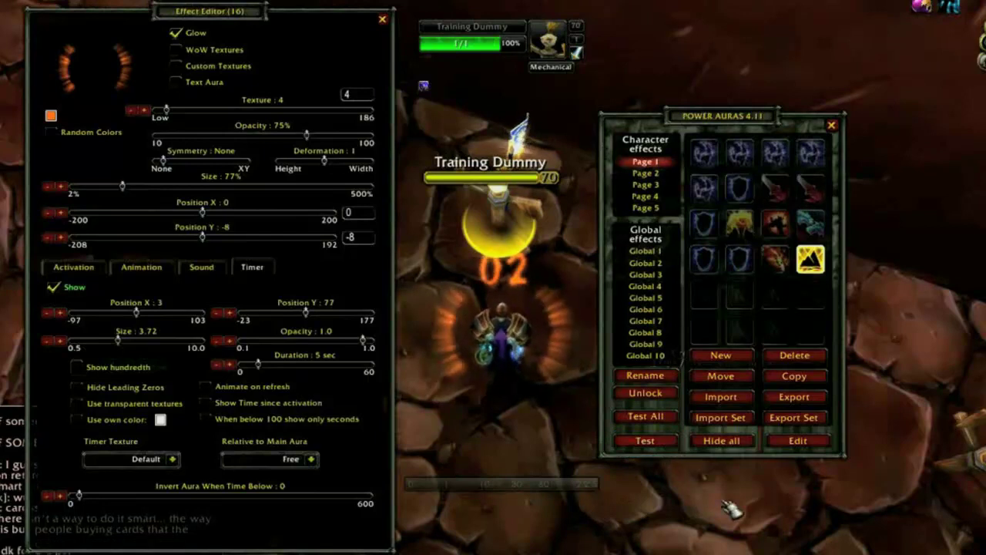
{"action": "left_click", "coordinate": [801, 444]}
{"action": "left_click", "coordinate": [807, 445]}
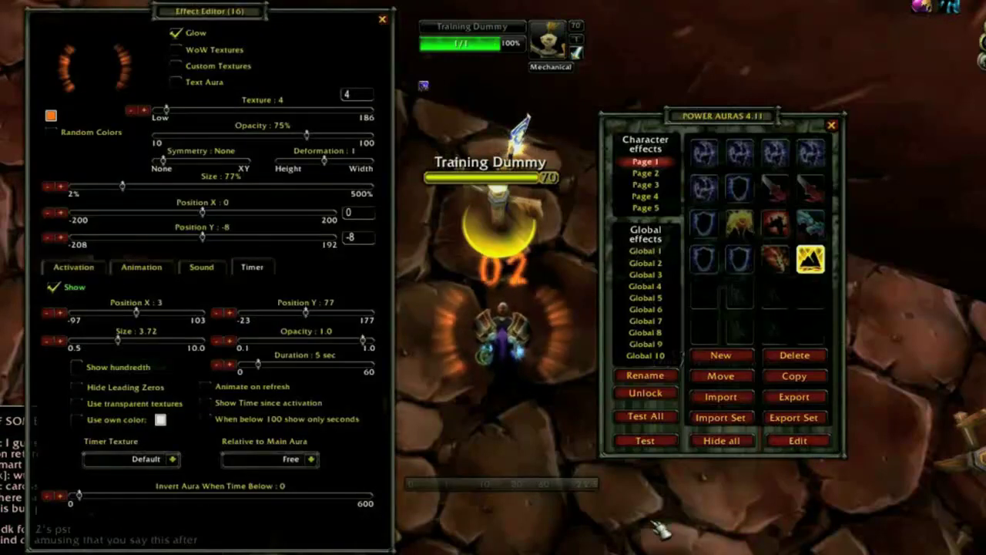
Open the first Maelstrom Weapon example aura and keep its activation on Buff.
{"action": "left_click", "coordinate": [837, 126]}
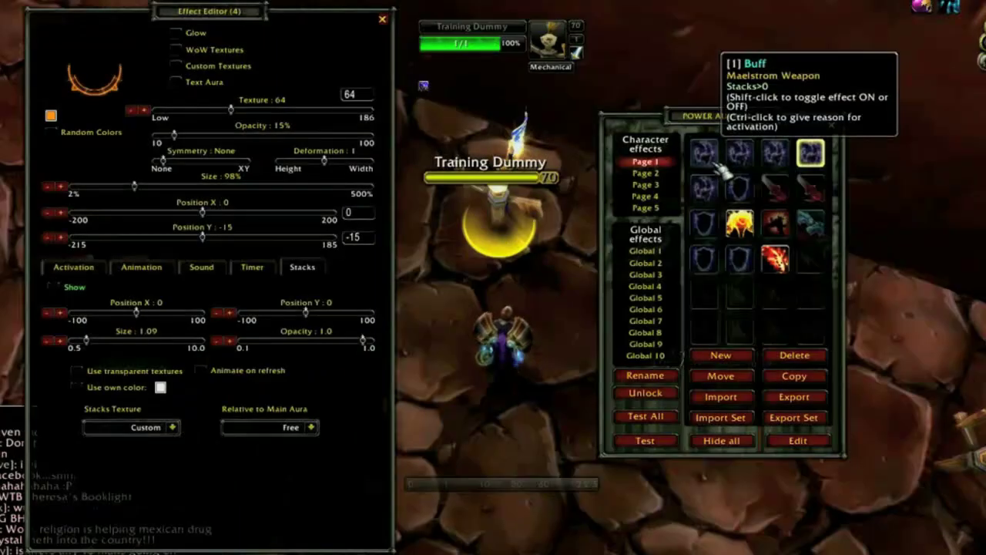
{"action": "left_click", "coordinate": [716, 162]}
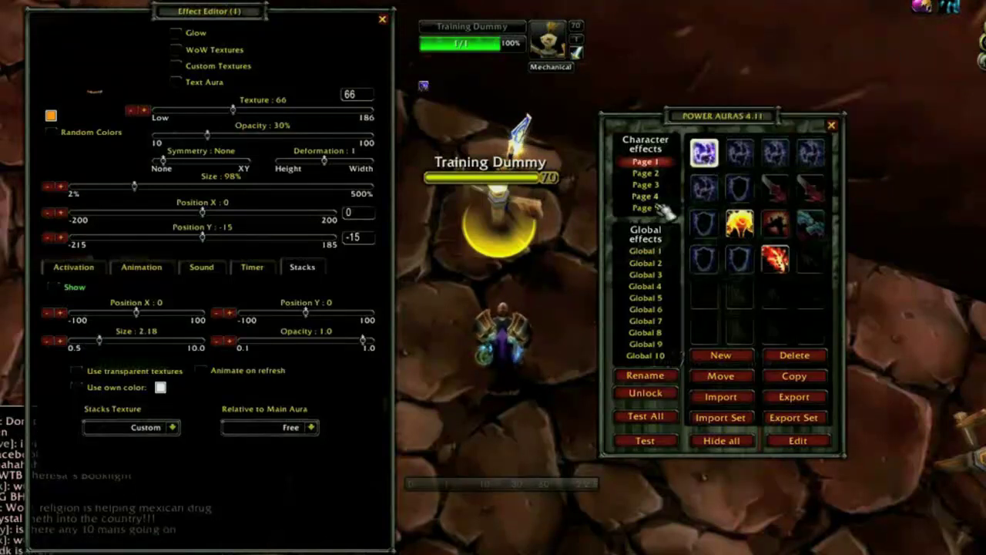
{"action": "left_click", "coordinate": [83, 267]}
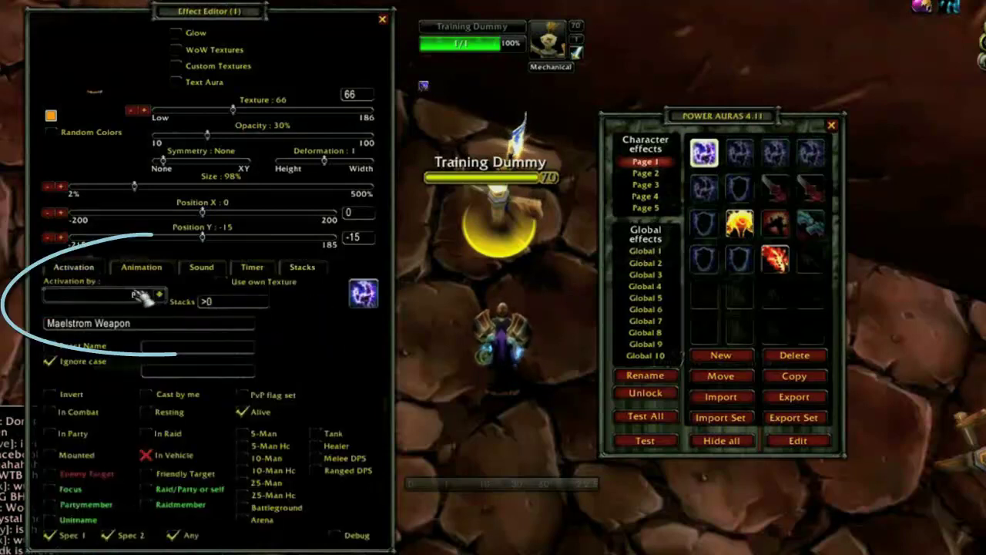
{"action": "left_click", "coordinate": [160, 294]}
{"action": "left_click", "coordinate": [177, 301]}
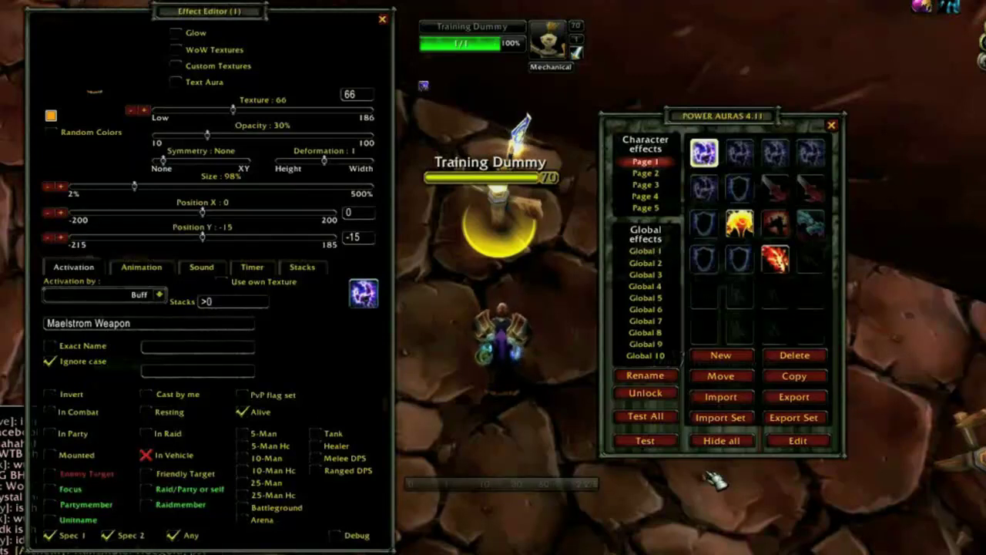
Step through example auras two to five, ending on the red-textured Maelstrom Weapon aura.
{"action": "left_click", "coordinate": [740, 152]}
{"action": "left_click", "coordinate": [777, 154]}
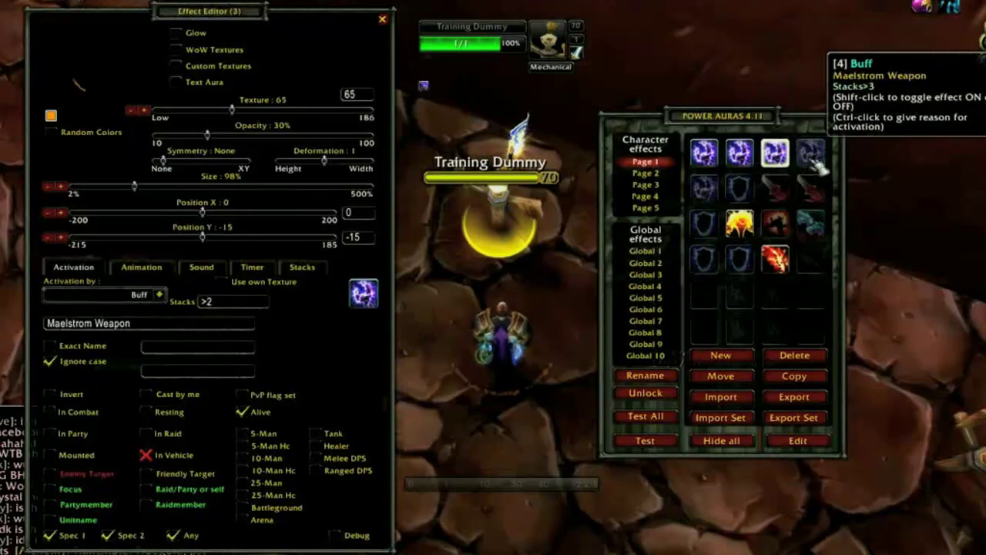
{"action": "left_click", "coordinate": [809, 153]}
{"action": "left_click", "coordinate": [704, 187]}
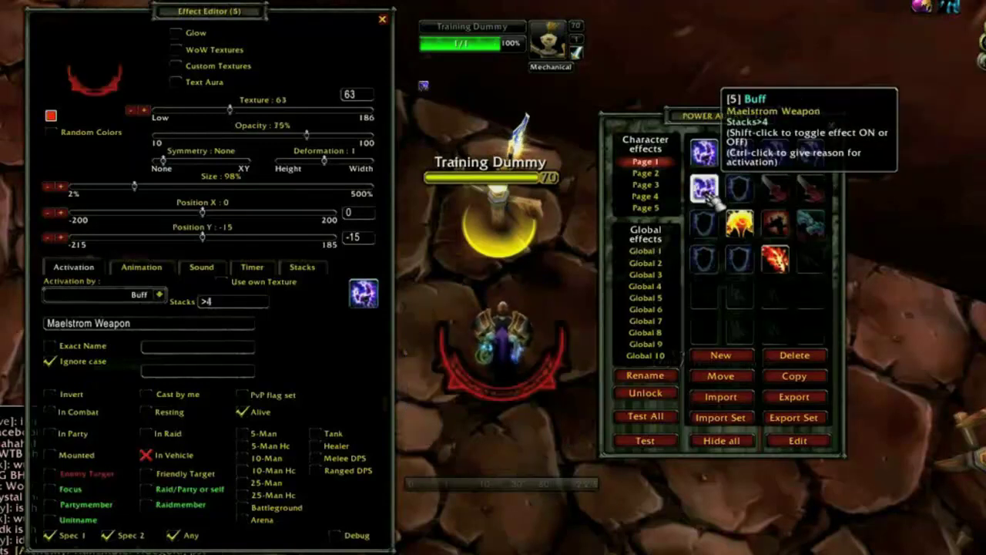
Review its animation settings, then turn on the stack counter display.
{"action": "left_click", "coordinate": [146, 268]}
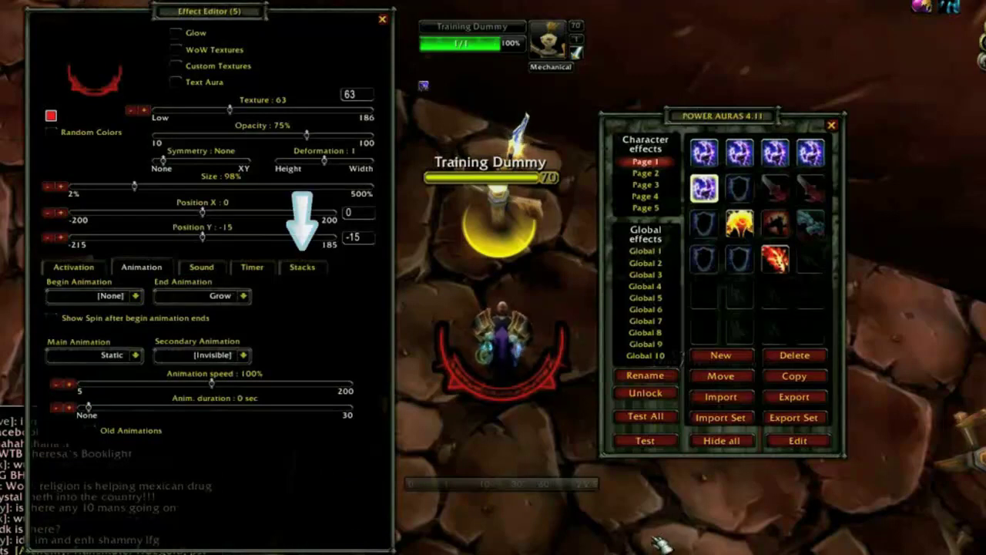
{"action": "left_click", "coordinate": [302, 268]}
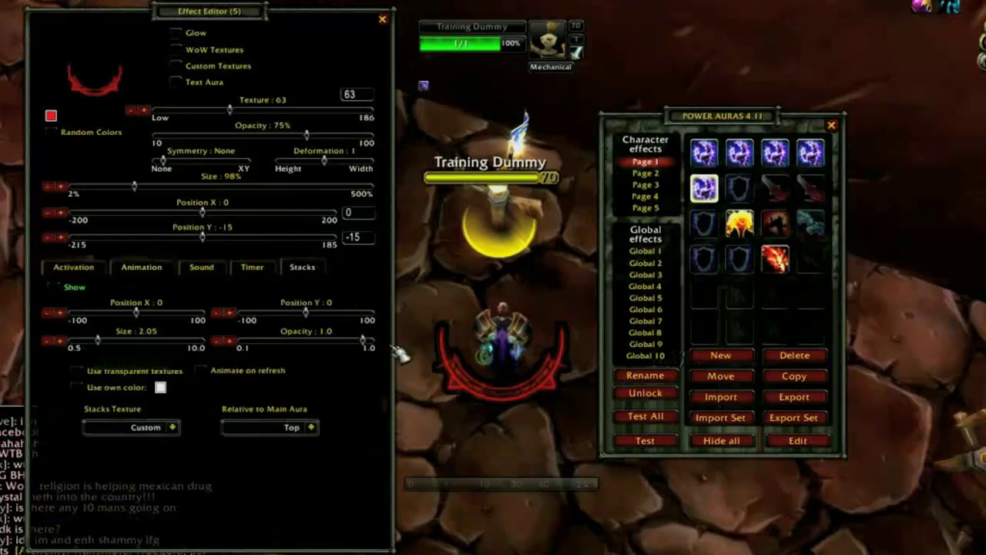
{"action": "left_click", "coordinate": [54, 286]}
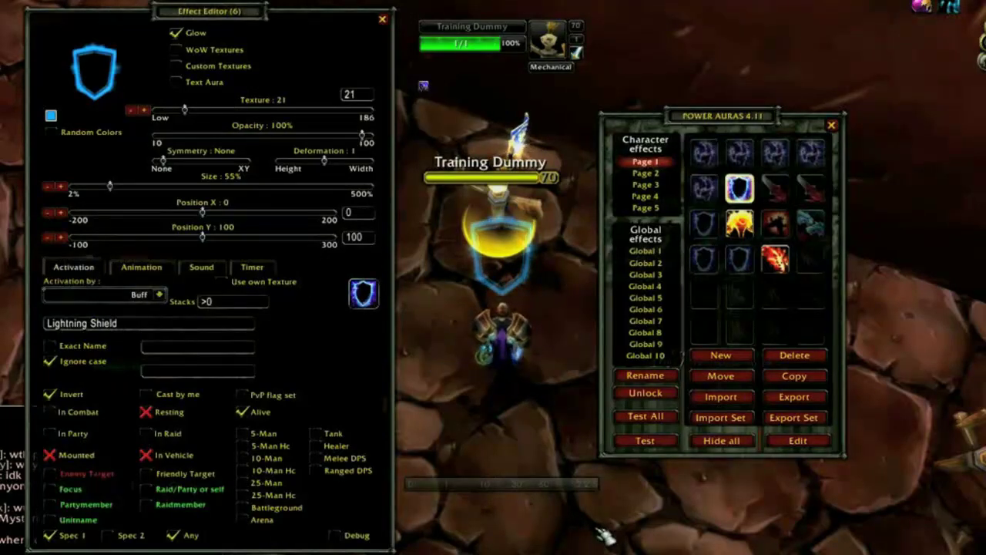
Check the Lightning Shield activation type, set its stacks condition to >0, and view its animation settings.
{"action": "left_click", "coordinate": [160, 295]}
{"action": "left_click", "coordinate": [160, 295]}
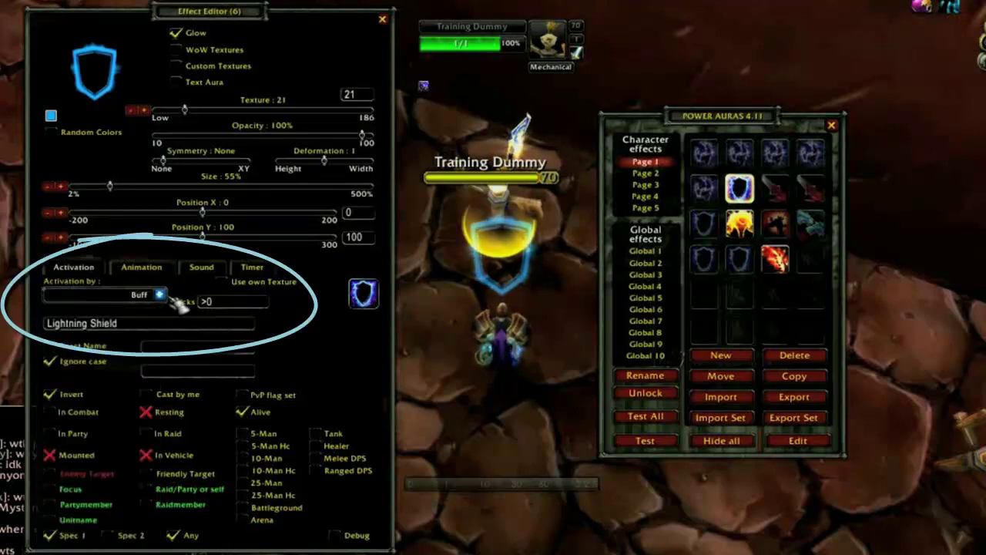
{"action": "left_click", "coordinate": [266, 307]}
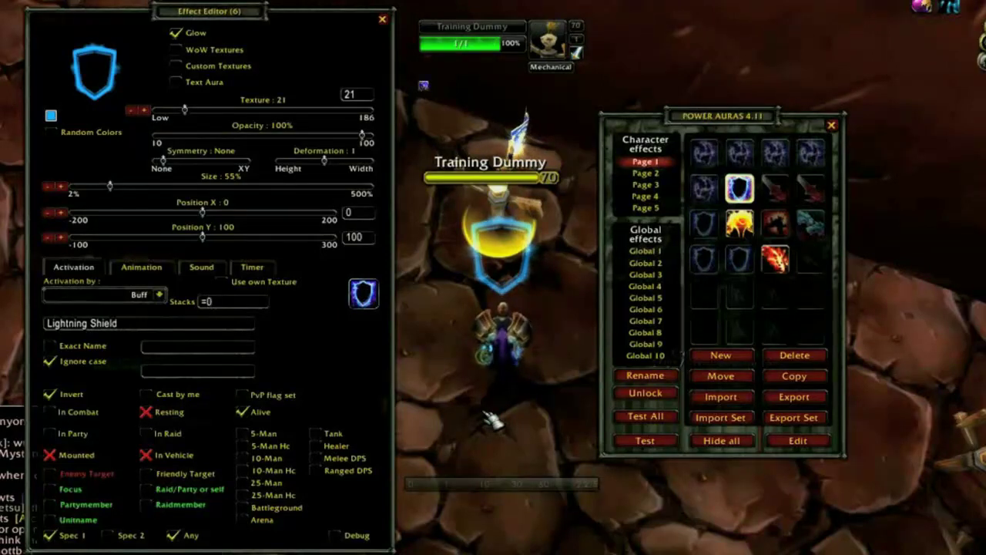
{"action": "key", "text": "BackSpace"}
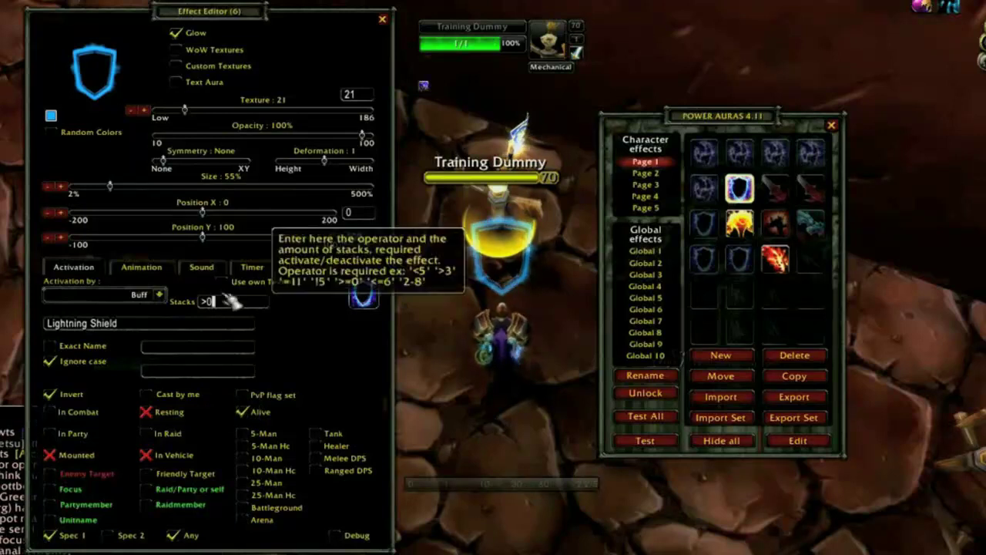
{"action": "left_click", "coordinate": [147, 268]}
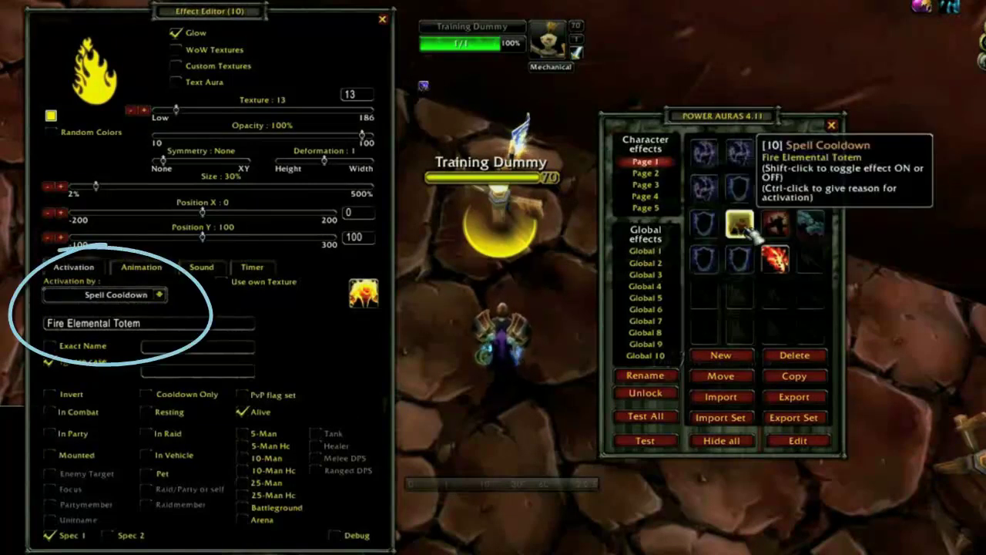
Confirm the Fire Elemental Totem aura keeps Spell Cooldown activation and view its animation settings.
{"action": "left_click", "coordinate": [159, 294]}
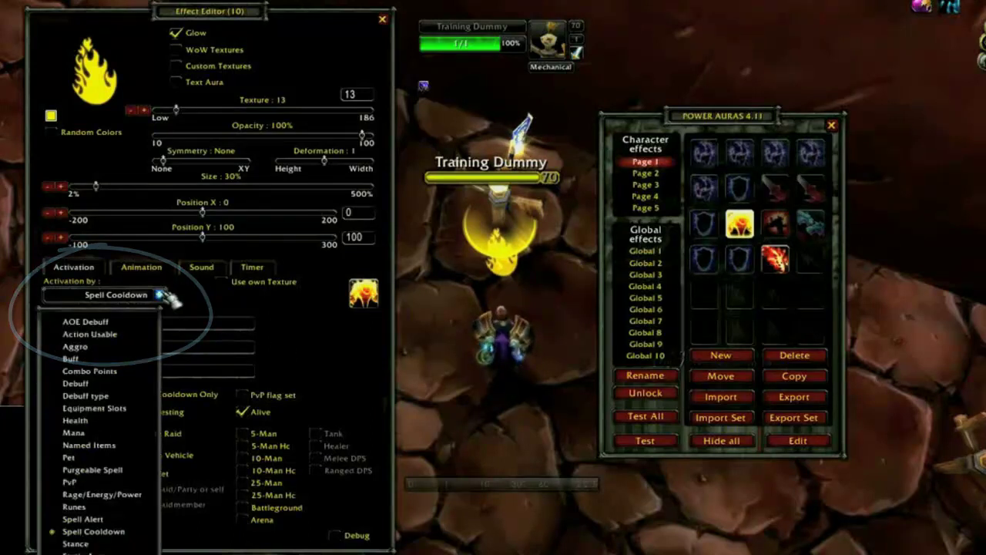
{"action": "left_click", "coordinate": [162, 294]}
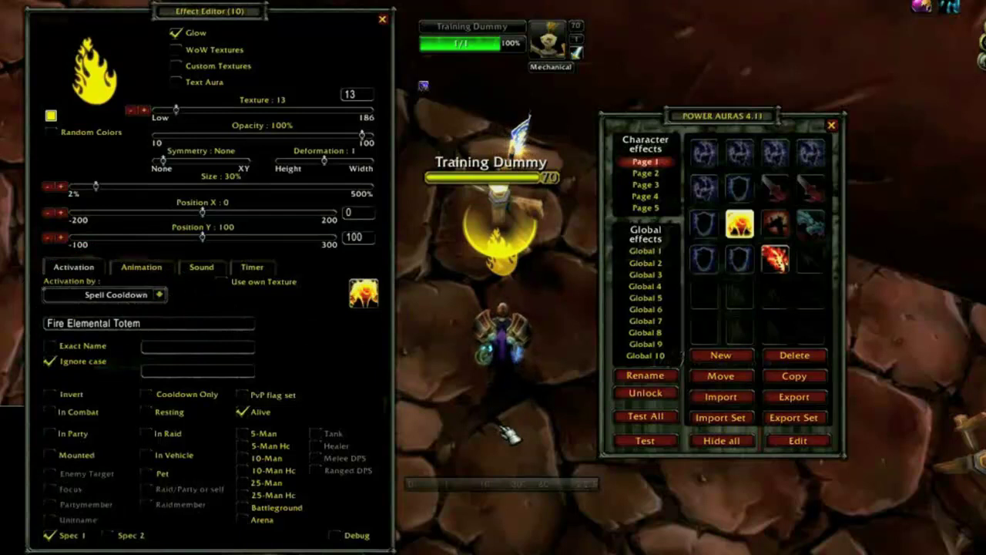
{"action": "left_click", "coordinate": [151, 271]}
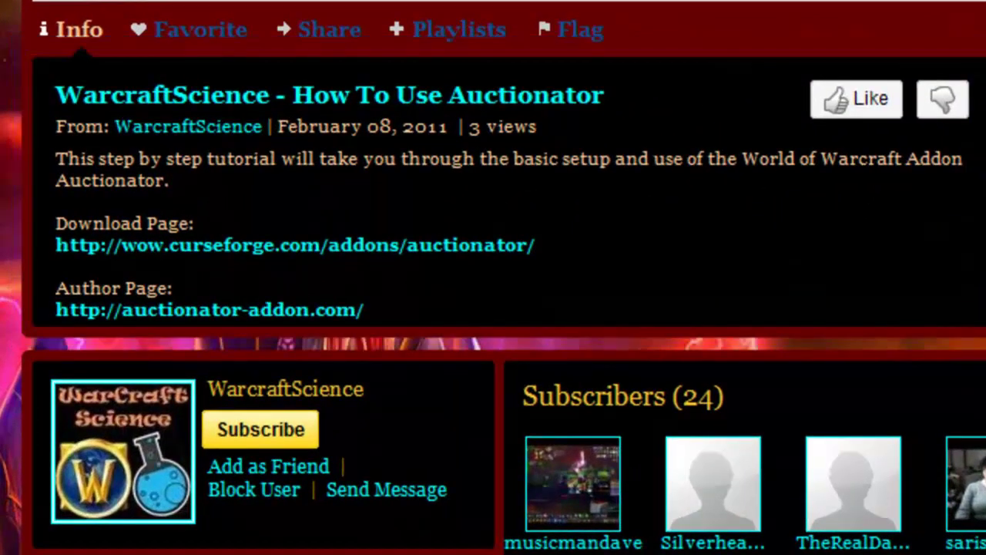
Subscribe to WarcraftScience and like the 'How To Use Auctionator' video.
{"action": "left_click", "coordinate": [266, 441]}
{"action": "left_click", "coordinate": [859, 100]}
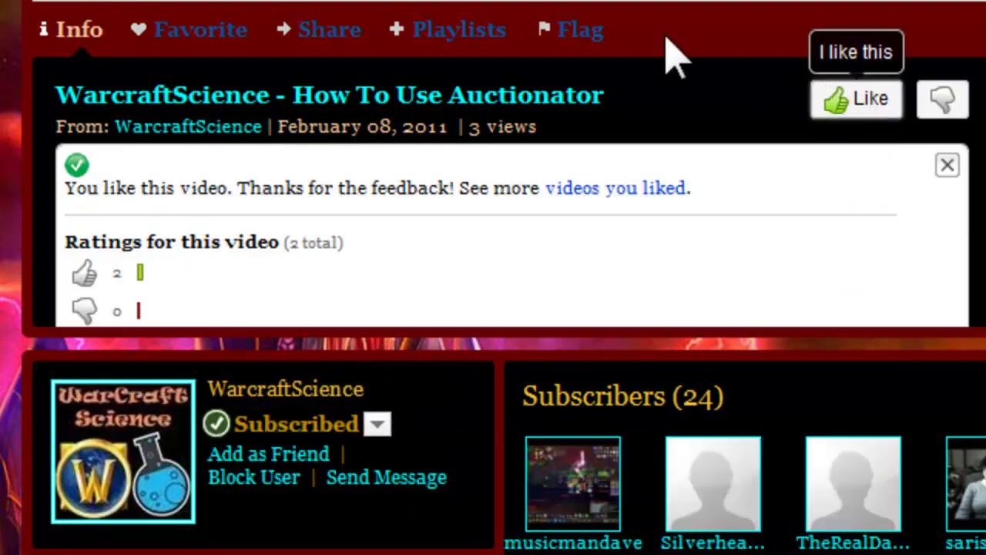